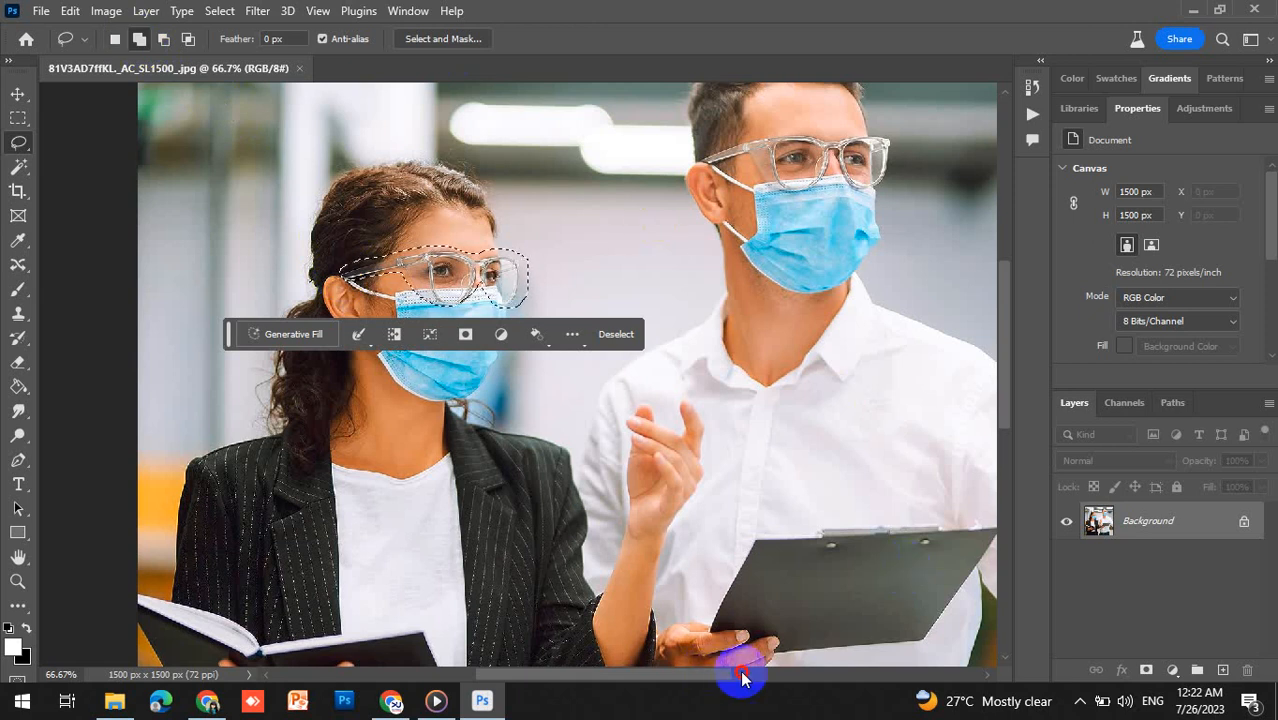
- Lasso-select the man's glasses, adding them to the existing selection around the woman's glasses
{"action": "left_click_drag", "start_coordinate": [741, 677], "coordinate": [793, 674]}
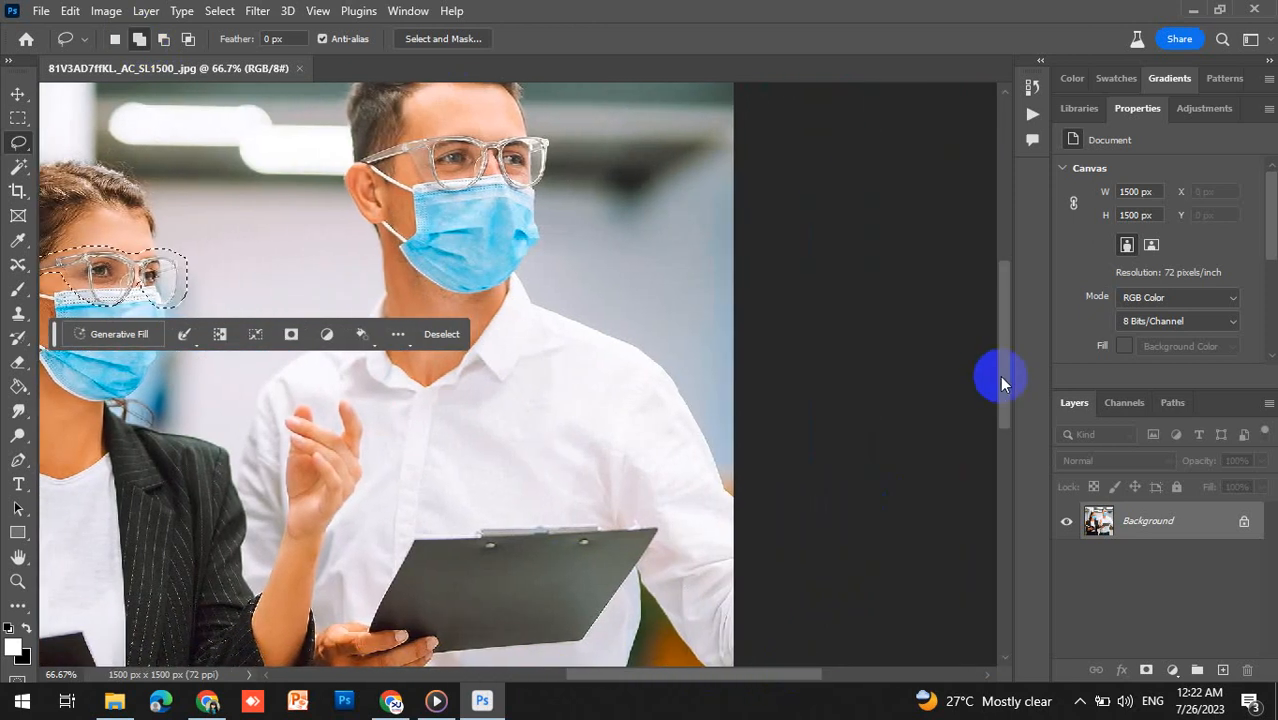
{"action": "left_click_drag", "start_coordinate": [1003, 384], "coordinate": [1002, 354]}
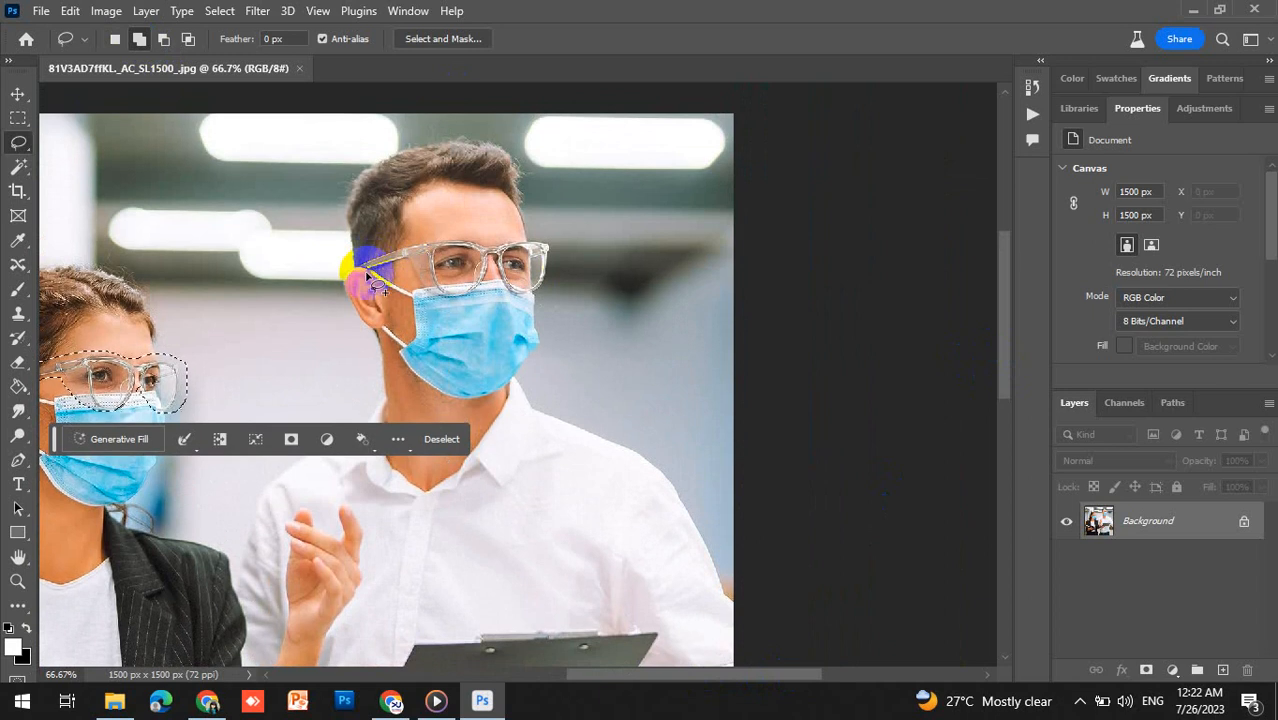
{"action": "mouse_move", "coordinate": [355, 266]}
{"action": "left_mouse_down"}
{"action": "mouse_move", "coordinate": [404, 267]}
{"action": "mouse_move", "coordinate": [449, 300]}
{"action": "mouse_move", "coordinate": [471, 300]}
{"action": "mouse_move", "coordinate": [491, 271]}
{"action": "mouse_move", "coordinate": [519, 297]}
{"action": "mouse_move", "coordinate": [552, 285]}
{"action": "mouse_move", "coordinate": [551, 237]}
{"action": "mouse_move", "coordinate": [449, 237]}
{"action": "left_mouse_up"}
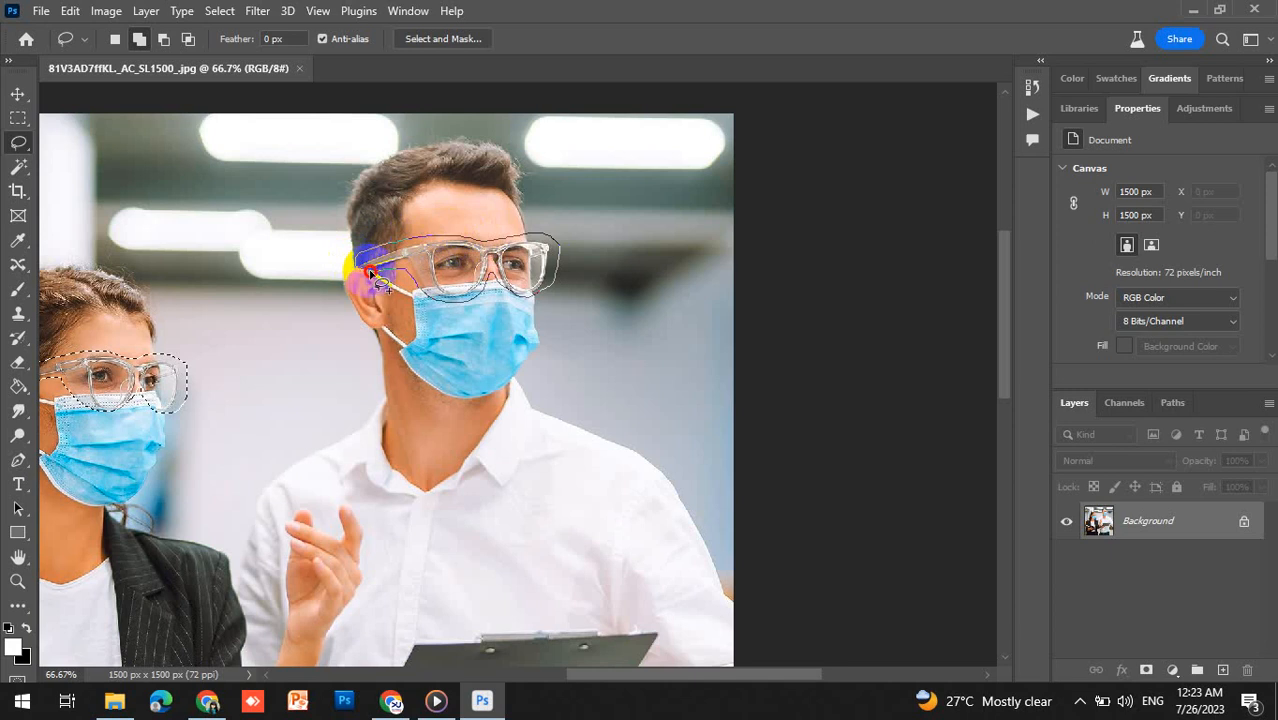
{"action": "left_click_drag", "start_coordinate": [370, 272], "coordinate": [360, 271]}
- Run Generative Fill on the selected glasses with the prompt "remove glasses"
{"action": "left_click", "coordinate": [114, 440]}
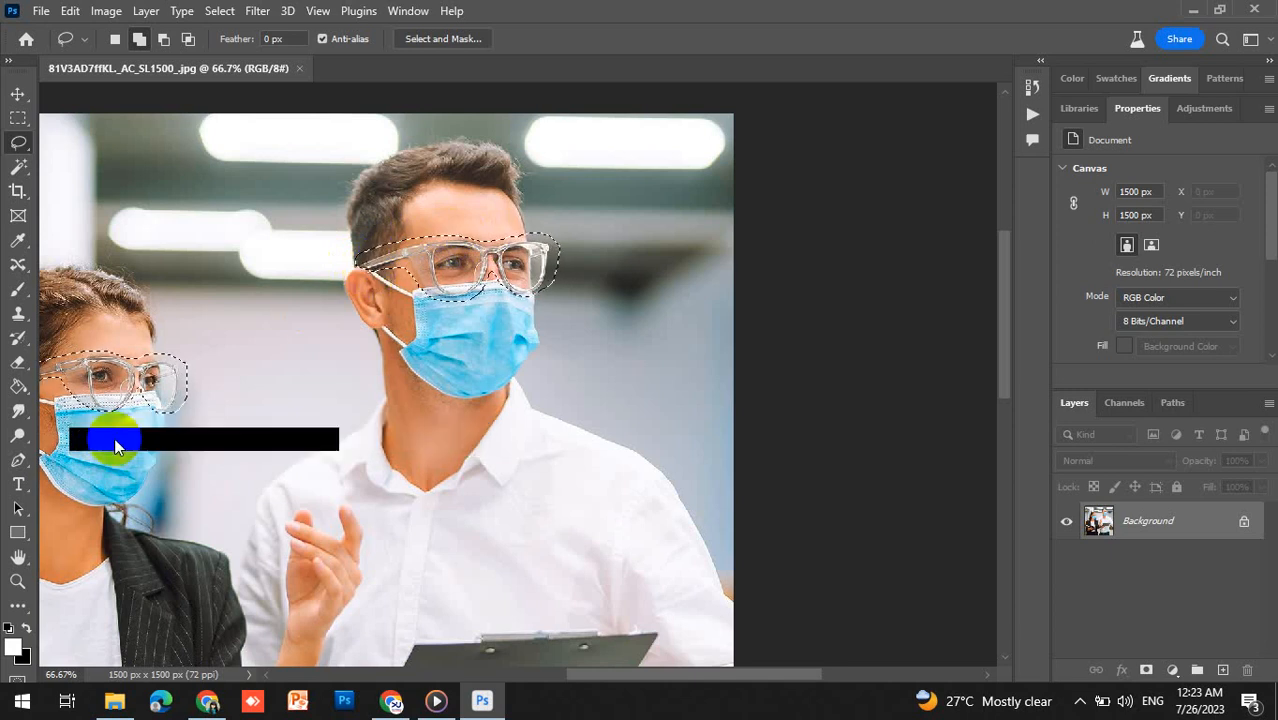
{"action": "type", "text": "remove"}
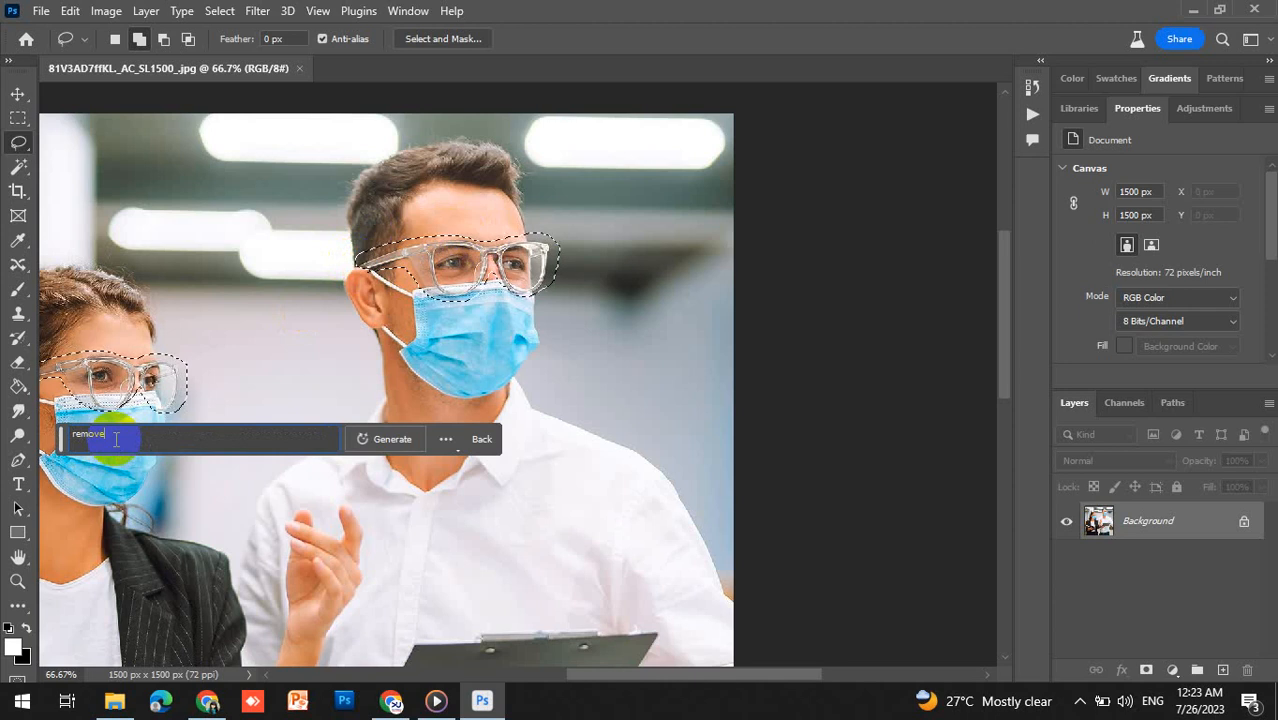
{"action": "type", "text": " mask"}
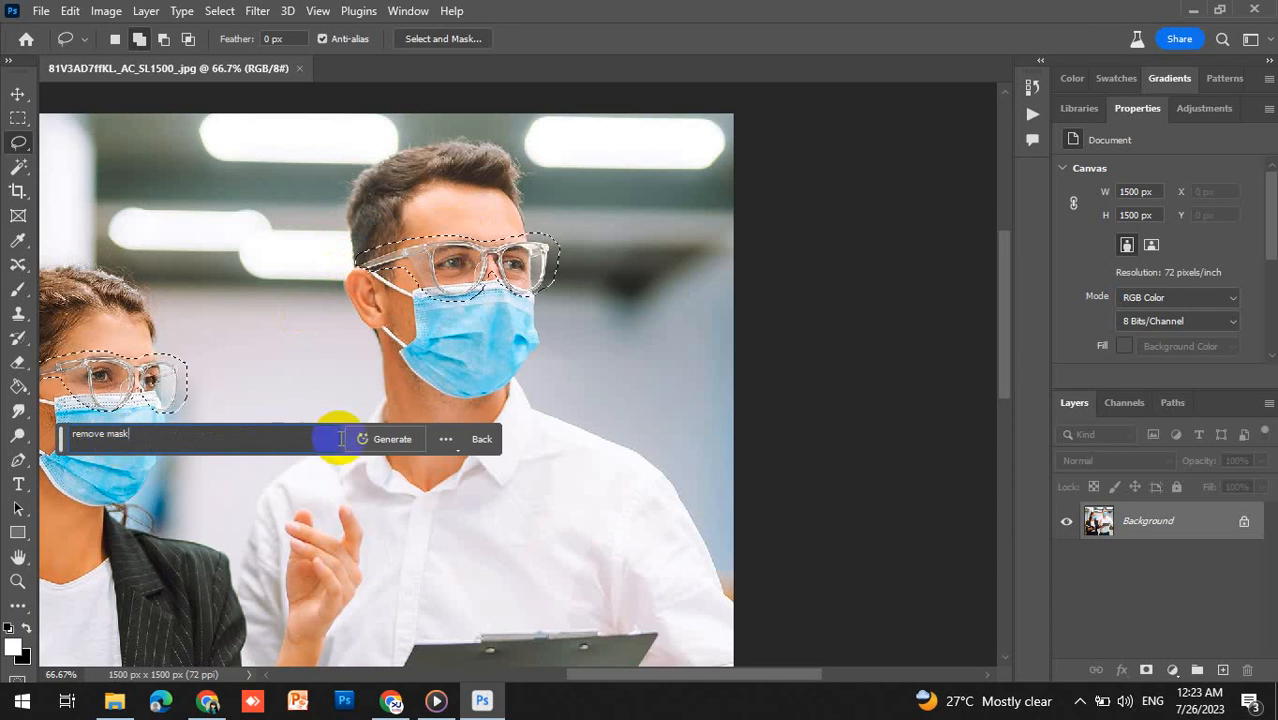
{"action": "left_click", "coordinate": [385, 439]}
{"action": "left_click", "coordinate": [789, 225]}
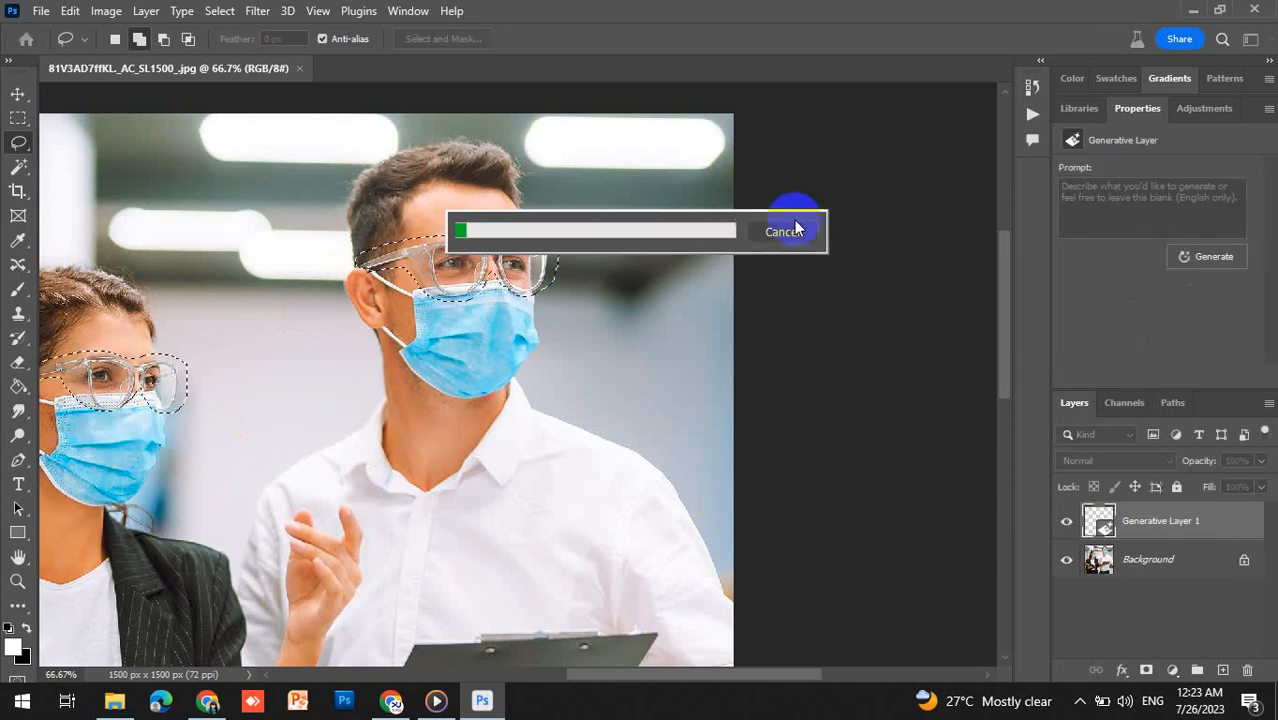
{"action": "left_click", "coordinate": [246, 439]}
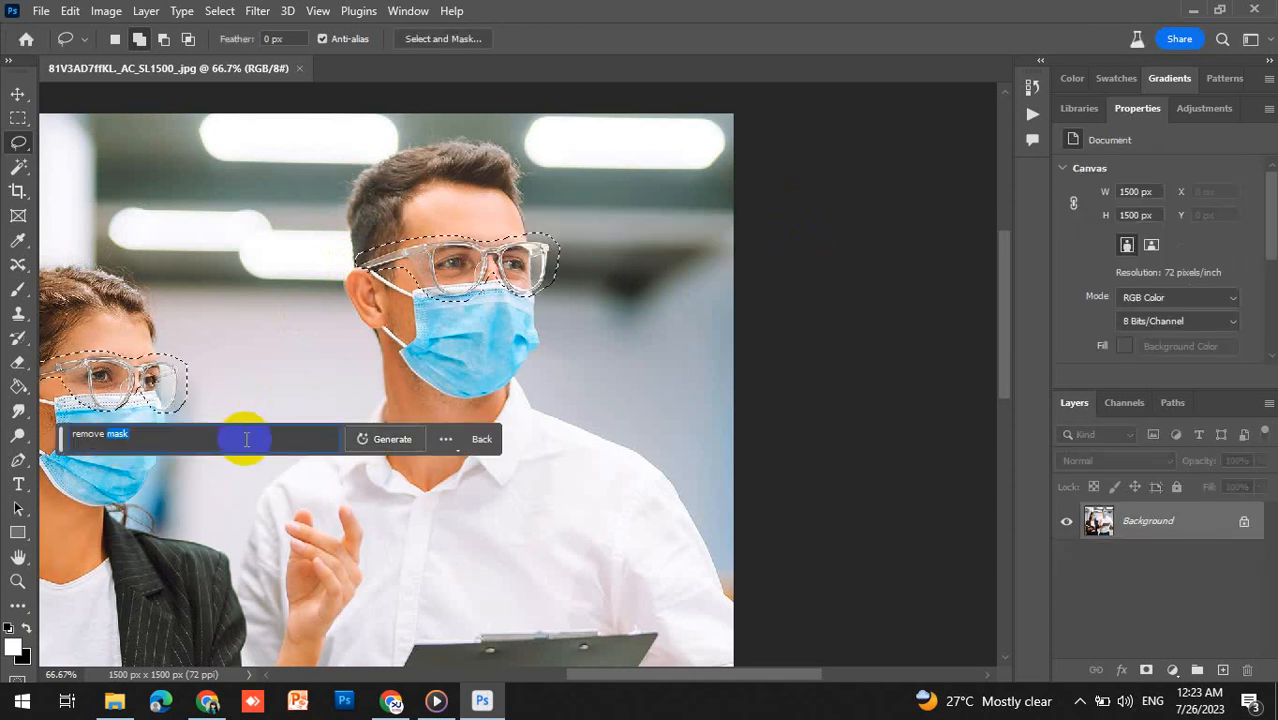
{"action": "type", "text": "glas"}
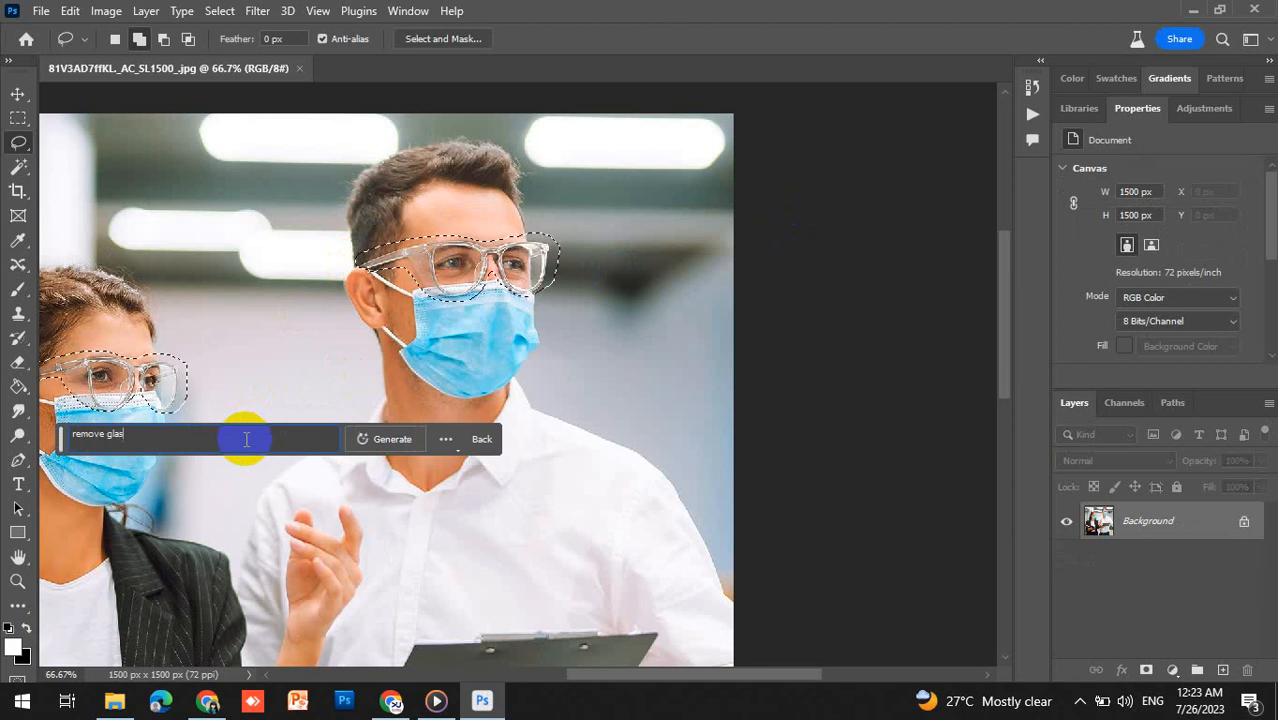
{"action": "type", "text": "ses"}
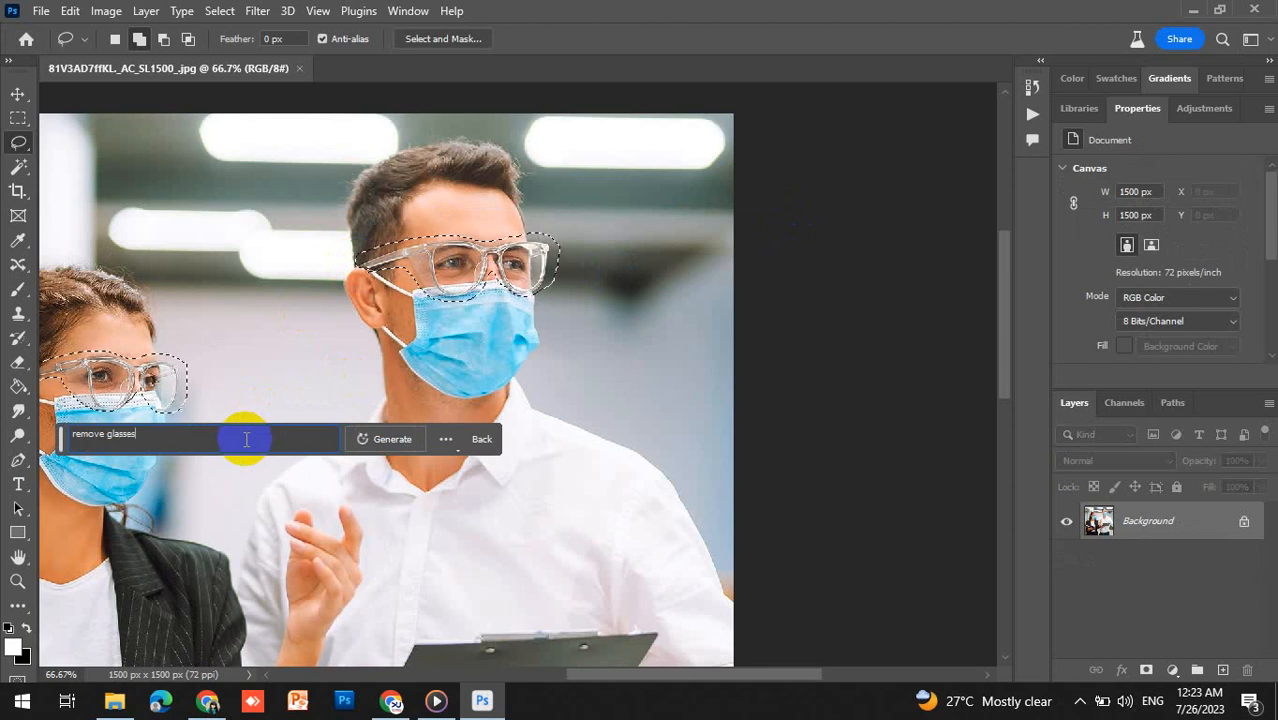
{"action": "key", "text": "Return"}
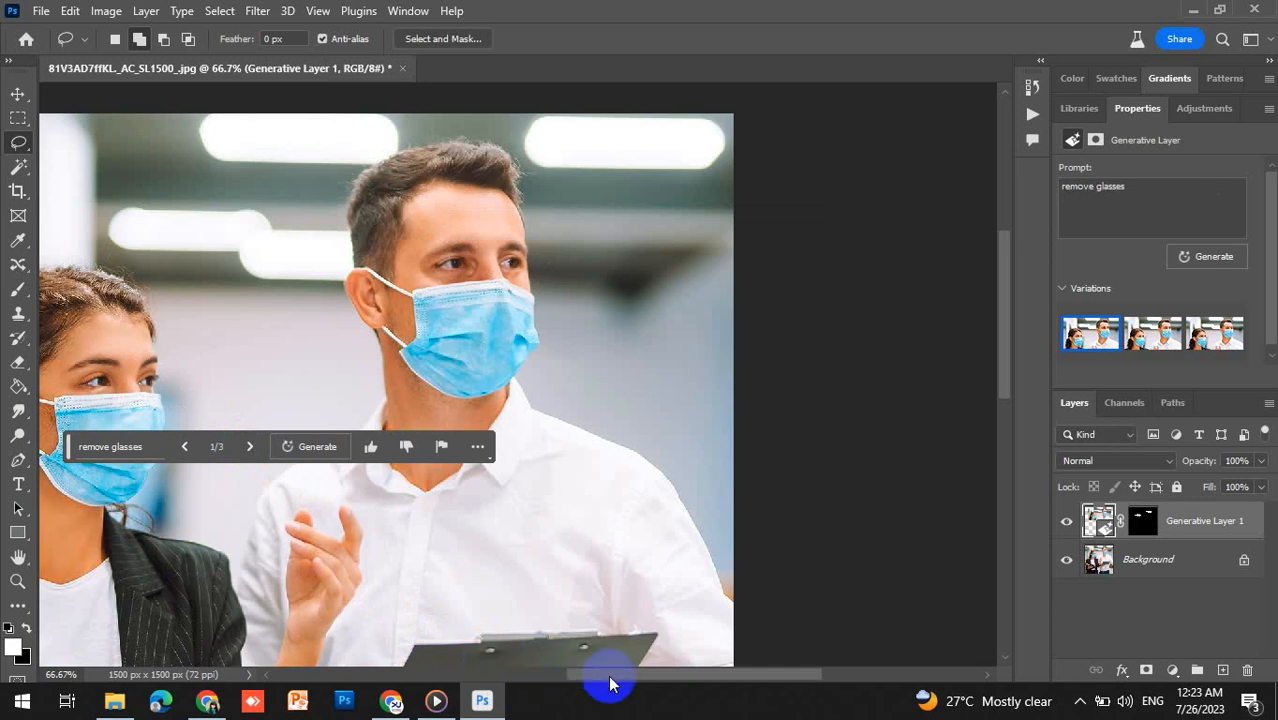
- Cycle through the three glasses-removal variations, returning to the first one
{"action": "left_click_drag", "start_coordinate": [612, 684], "coordinate": [530, 675]}
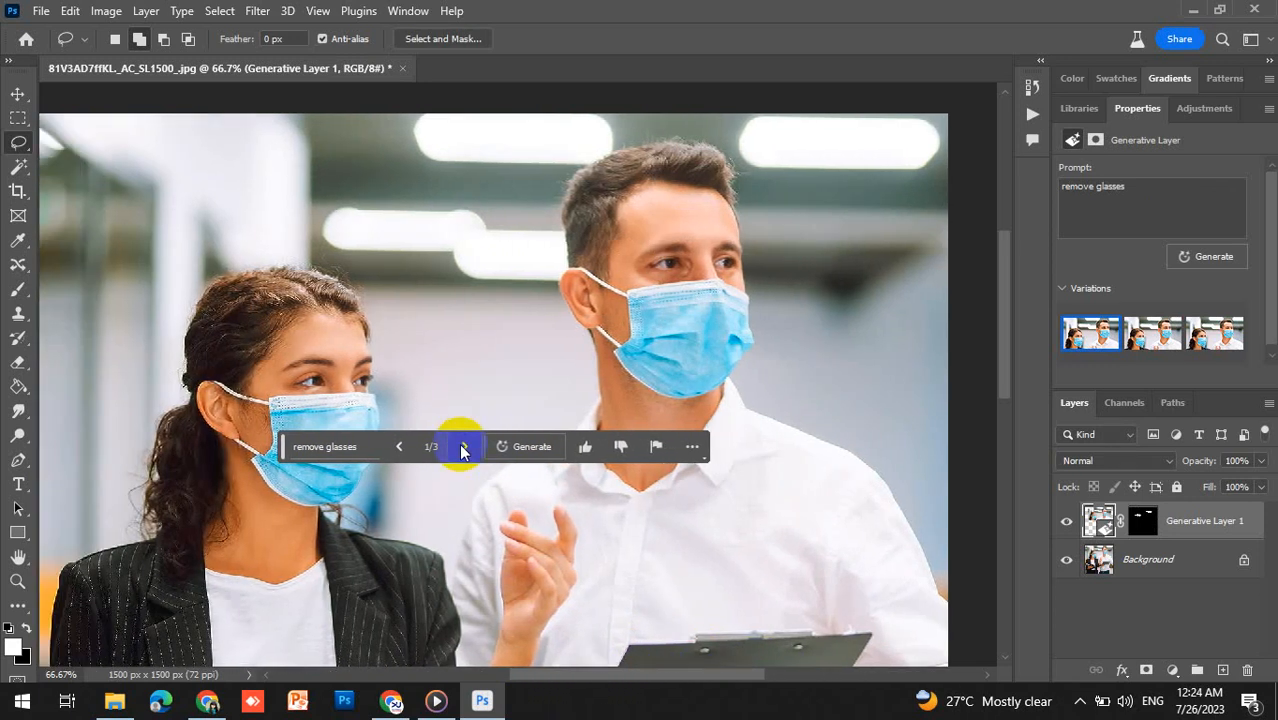
{"action": "left_click", "coordinate": [463, 447]}
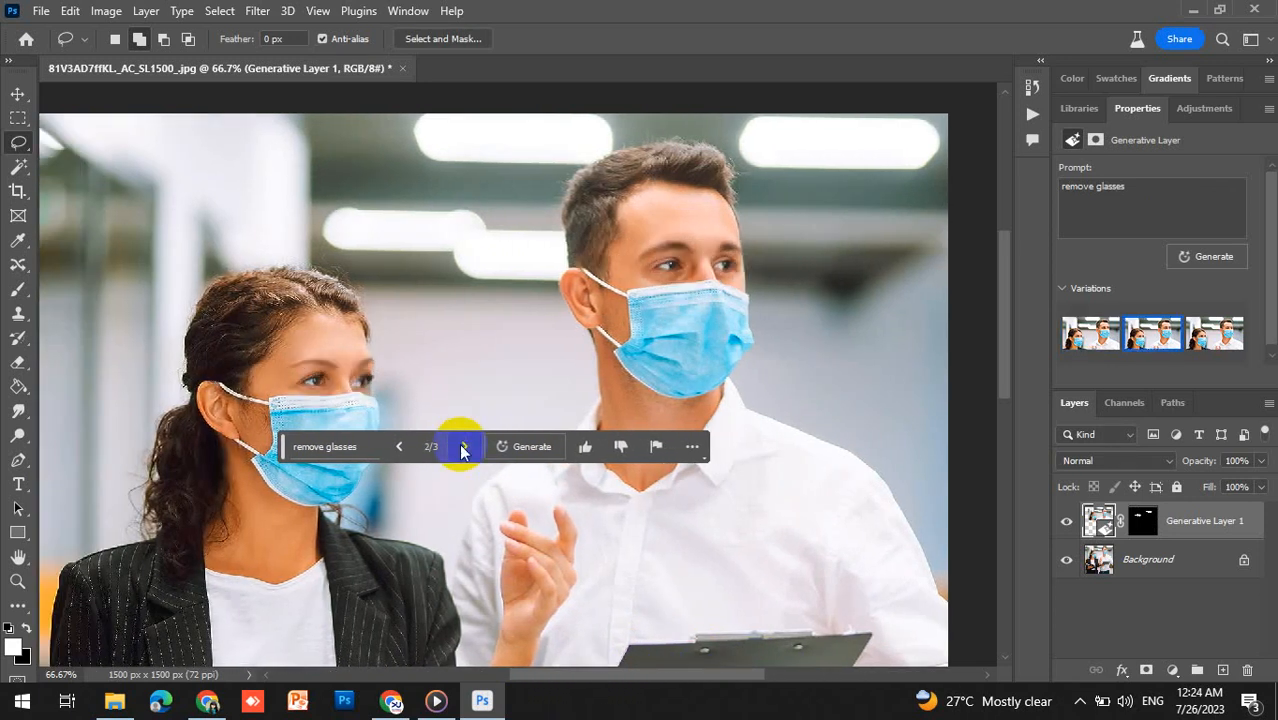
{"action": "left_click", "coordinate": [463, 447]}
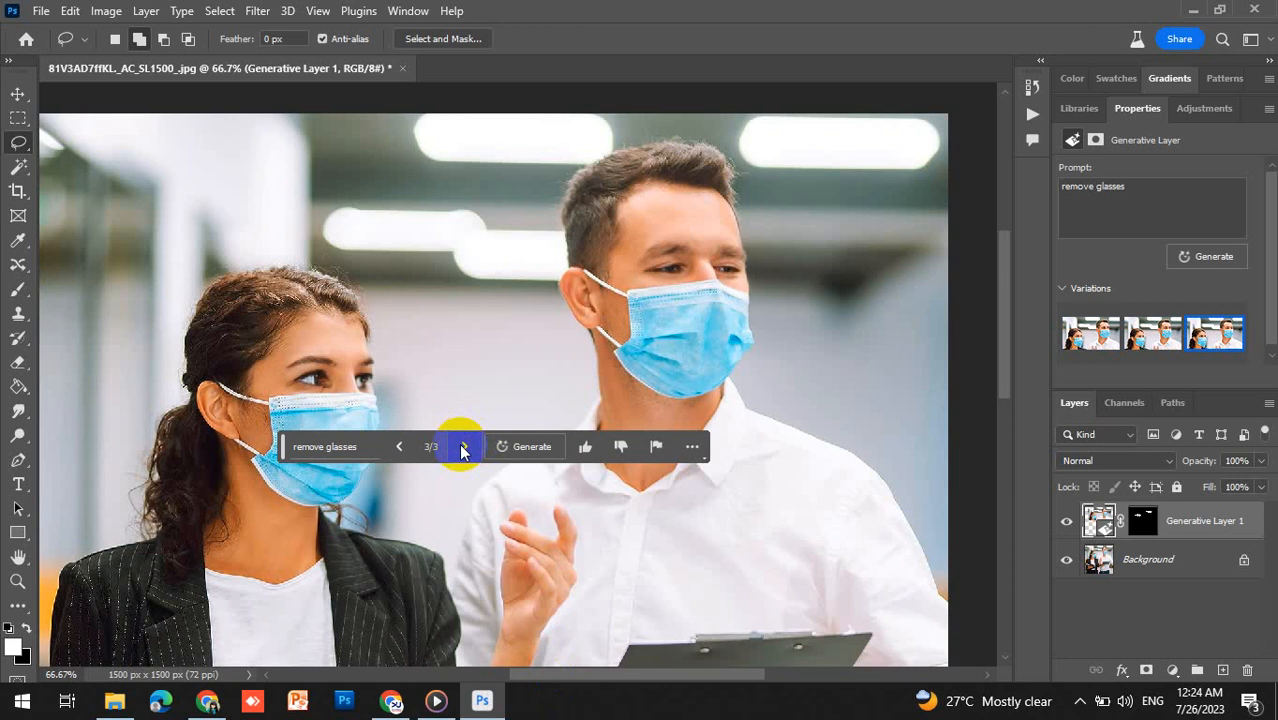
{"action": "left_click", "coordinate": [463, 447]}
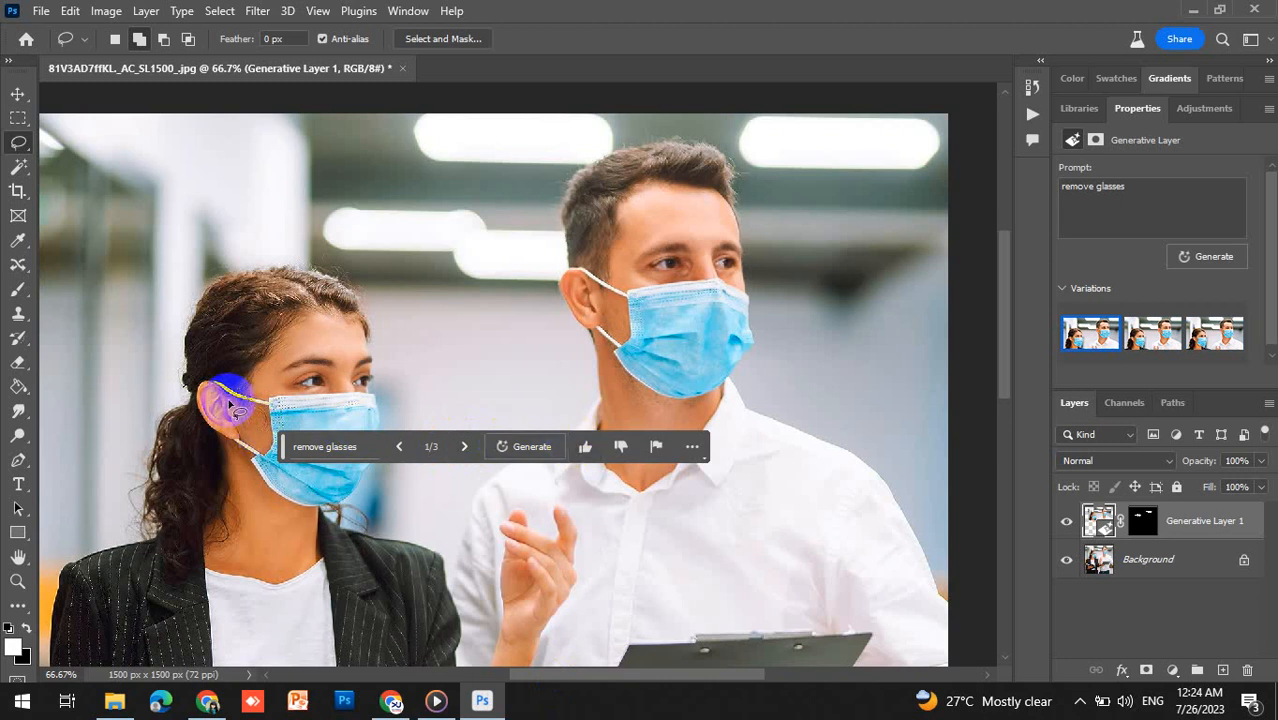
- Lasso-select both people's face masks and run Generative Fill with the prompt "remove mask"
{"action": "mouse_move", "coordinate": [229, 401]}
{"action": "left_mouse_down"}
{"action": "mouse_move", "coordinate": [211, 374]}
{"action": "mouse_move", "coordinate": [251, 399]}
{"action": "mouse_move", "coordinate": [375, 380]}
{"action": "mouse_move", "coordinate": [389, 419]}
{"action": "mouse_move", "coordinate": [371, 485]}
{"action": "mouse_move", "coordinate": [335, 512]}
{"action": "mouse_move", "coordinate": [285, 514]}
{"action": "mouse_move", "coordinate": [220, 440]}
{"action": "mouse_move", "coordinate": [266, 436]}
{"action": "mouse_move", "coordinate": [265, 418]}
{"action": "mouse_move", "coordinate": [226, 399]}
{"action": "left_mouse_up"}
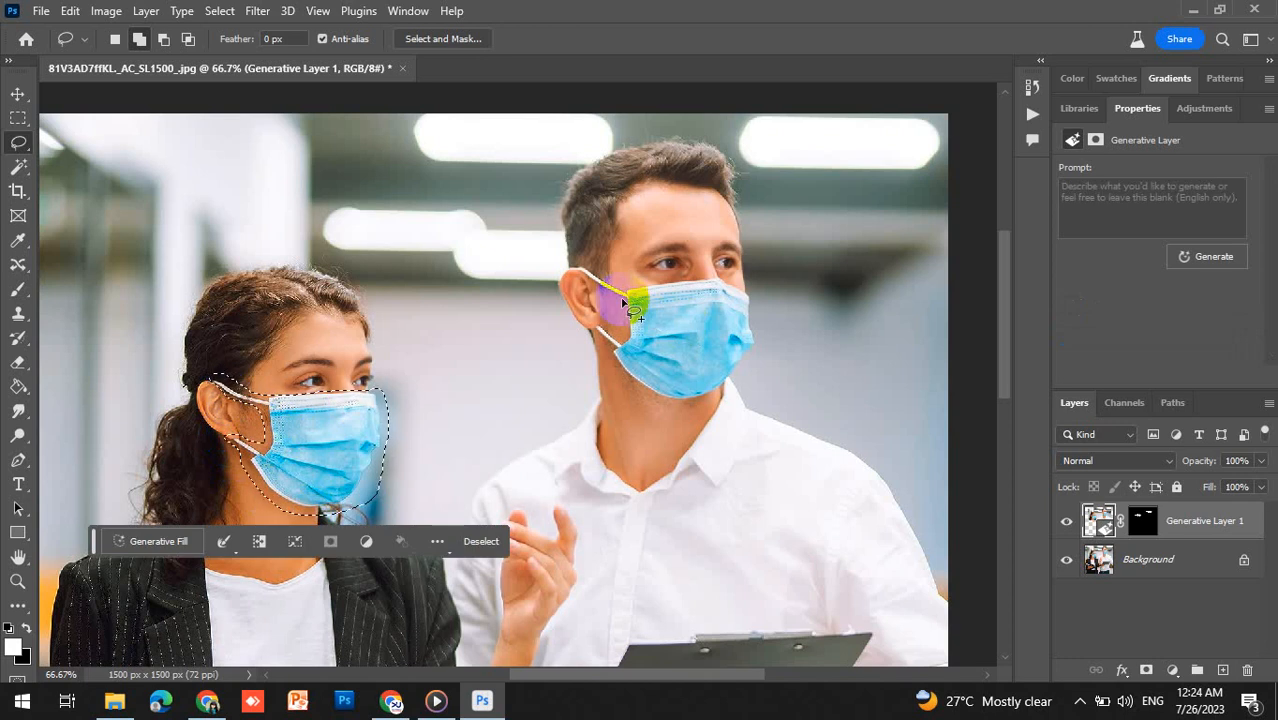
{"action": "mouse_move", "coordinate": [624, 305]}
{"action": "left_mouse_down"}
{"action": "mouse_move", "coordinate": [570, 265]}
{"action": "mouse_move", "coordinate": [639, 288]}
{"action": "mouse_move", "coordinate": [735, 277]}
{"action": "mouse_move", "coordinate": [752, 295]}
{"action": "mouse_move", "coordinate": [752, 350]}
{"action": "mouse_move", "coordinate": [735, 383]}
{"action": "mouse_move", "coordinate": [672, 402]}
{"action": "mouse_move", "coordinate": [619, 372]}
{"action": "mouse_move", "coordinate": [608, 349]}
{"action": "left_mouse_up"}
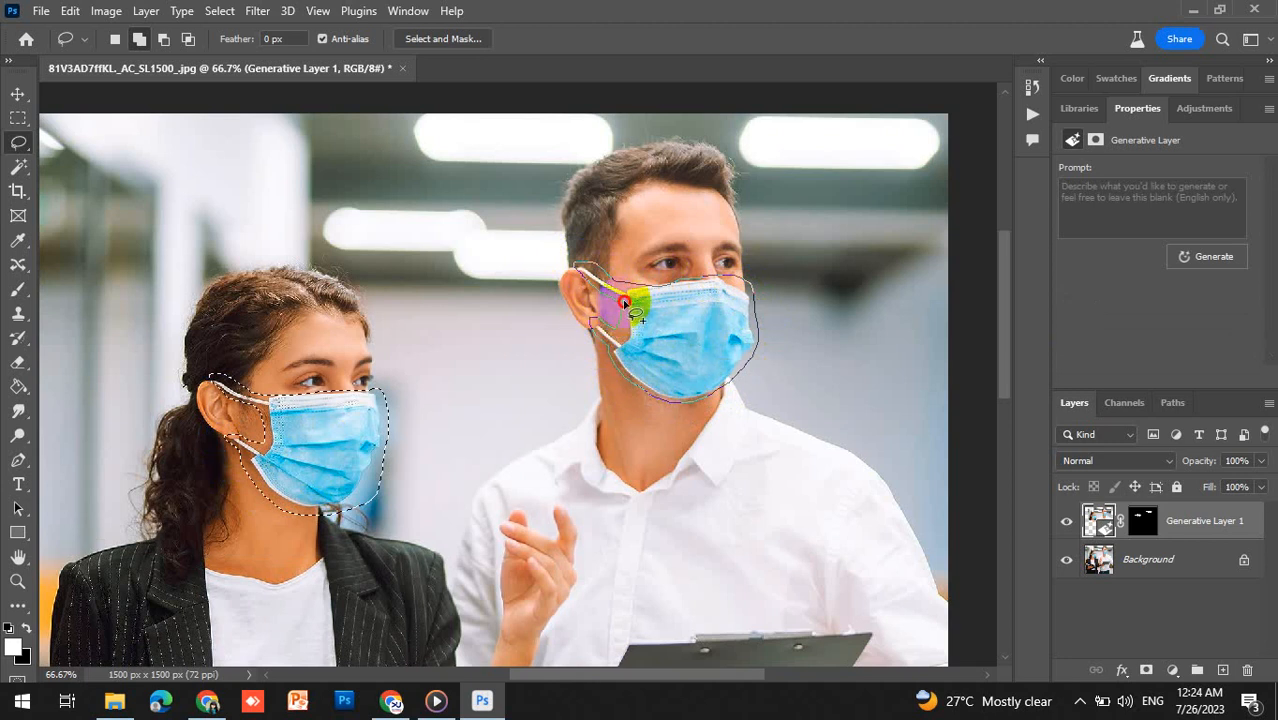
{"action": "left_click_drag", "start_coordinate": [624, 303], "coordinate": [605, 285]}
{"action": "left_click", "coordinate": [342, 537]}
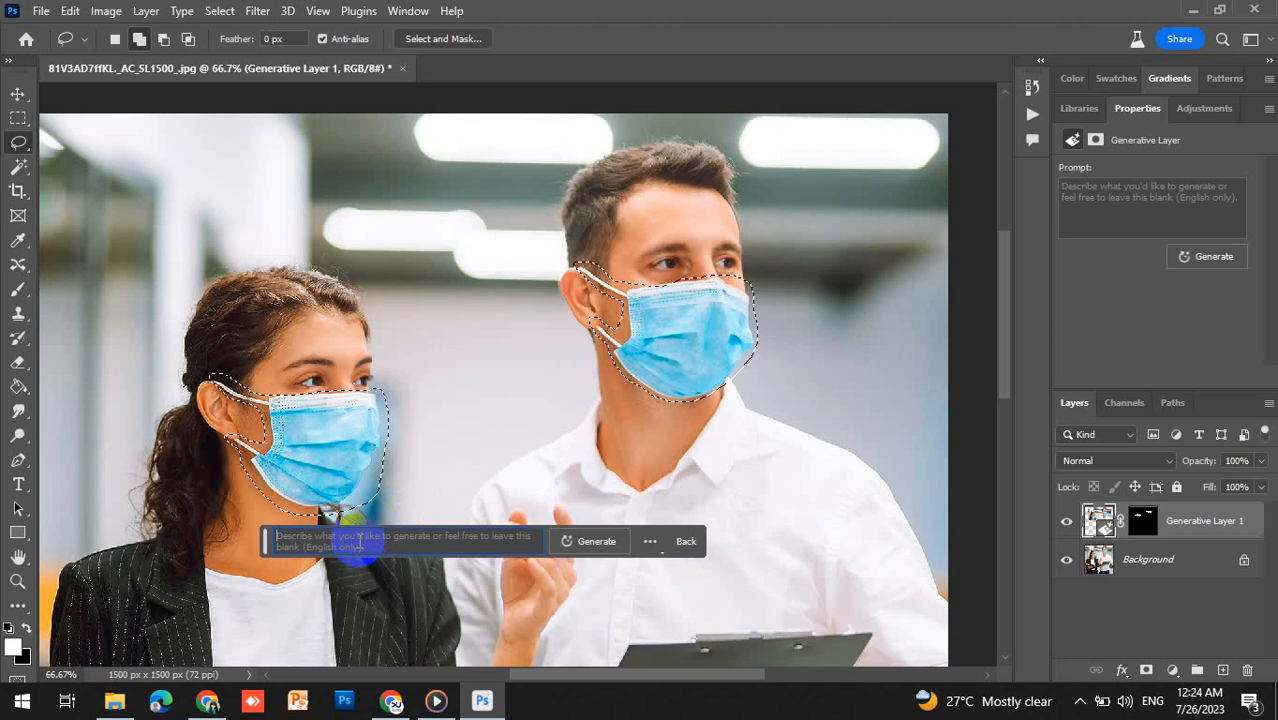
{"action": "type", "text": "remove mask"}
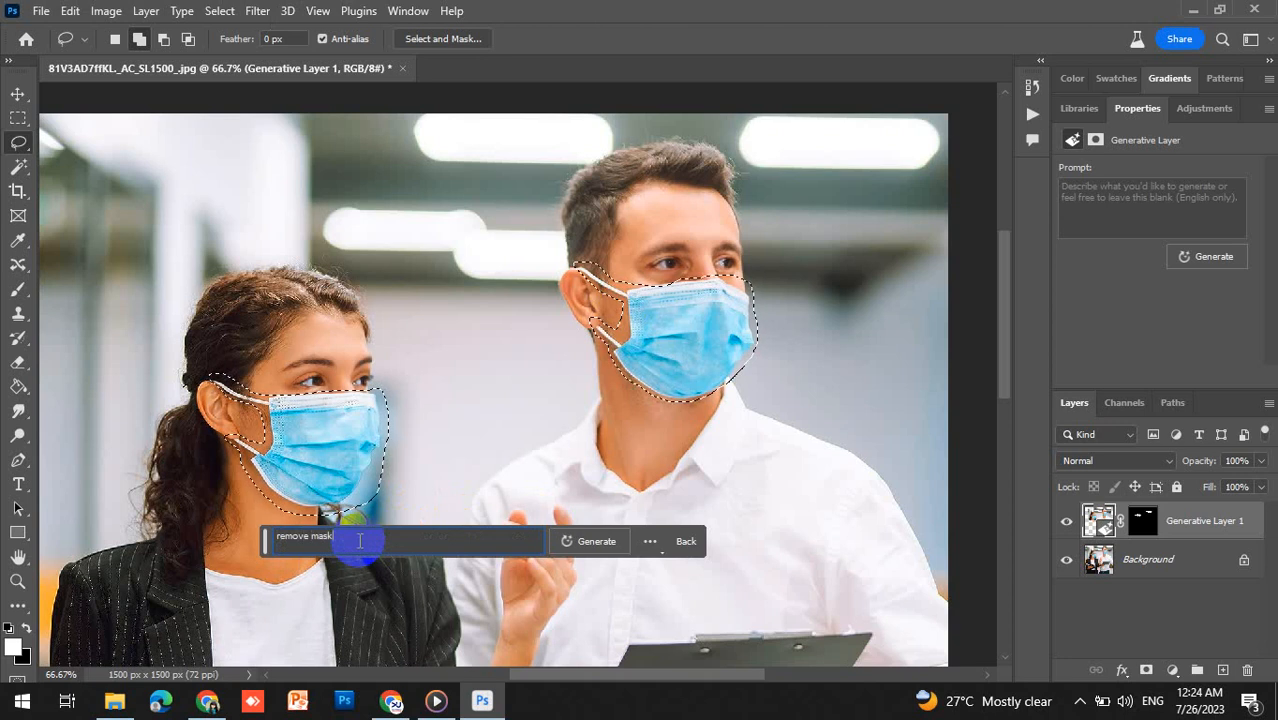
{"action": "key", "text": "Return"}
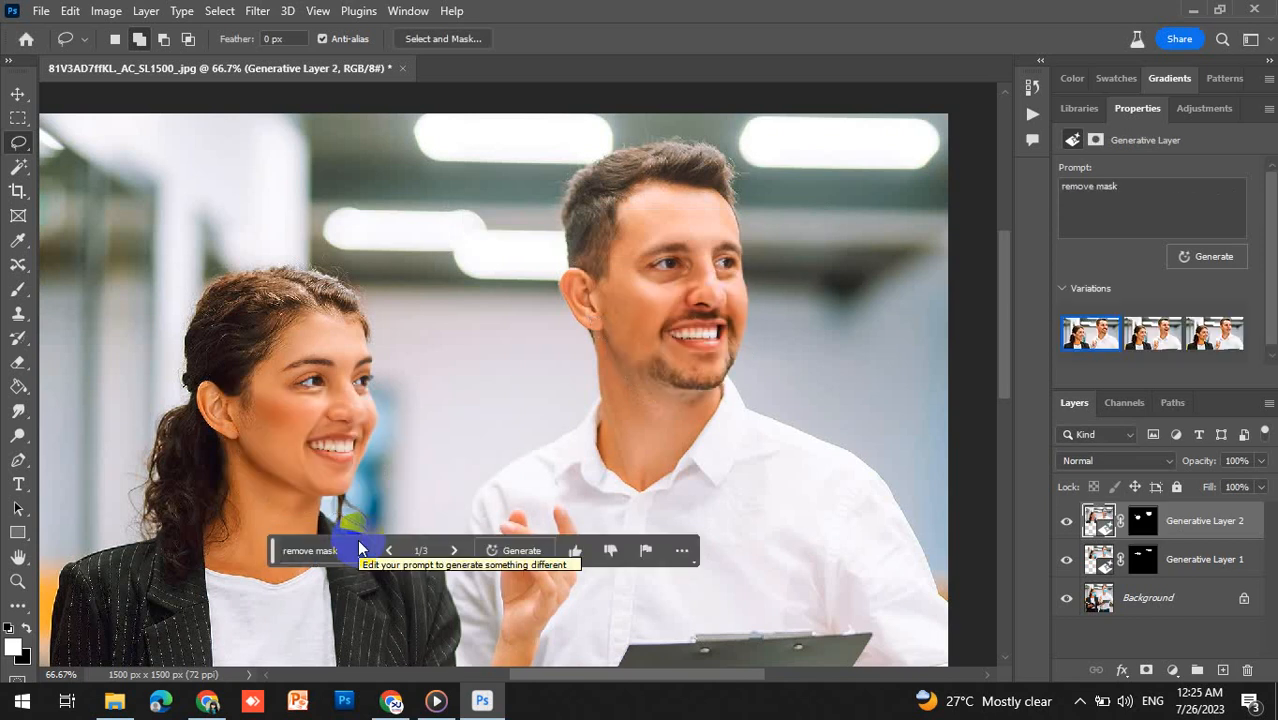
- Cycle through the mask-removal variations, ending on the first one
{"action": "left_click", "coordinate": [455, 551]}
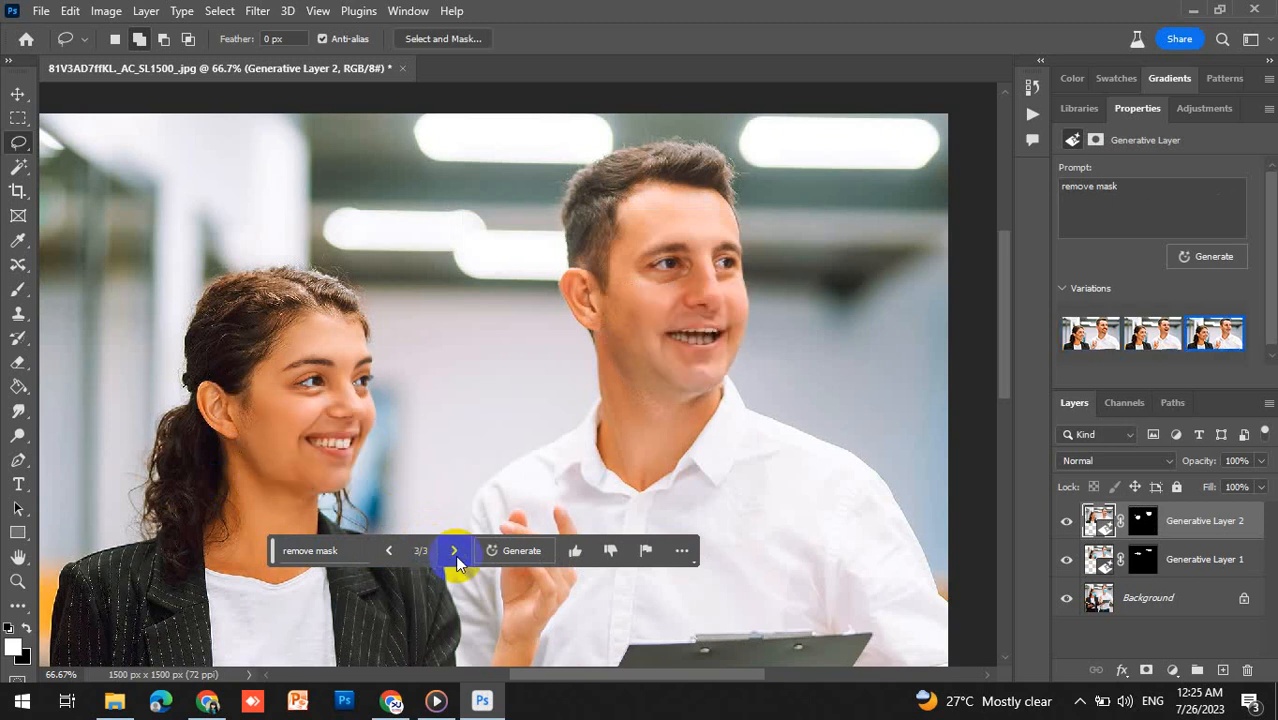
{"action": "left_click", "coordinate": [455, 551]}
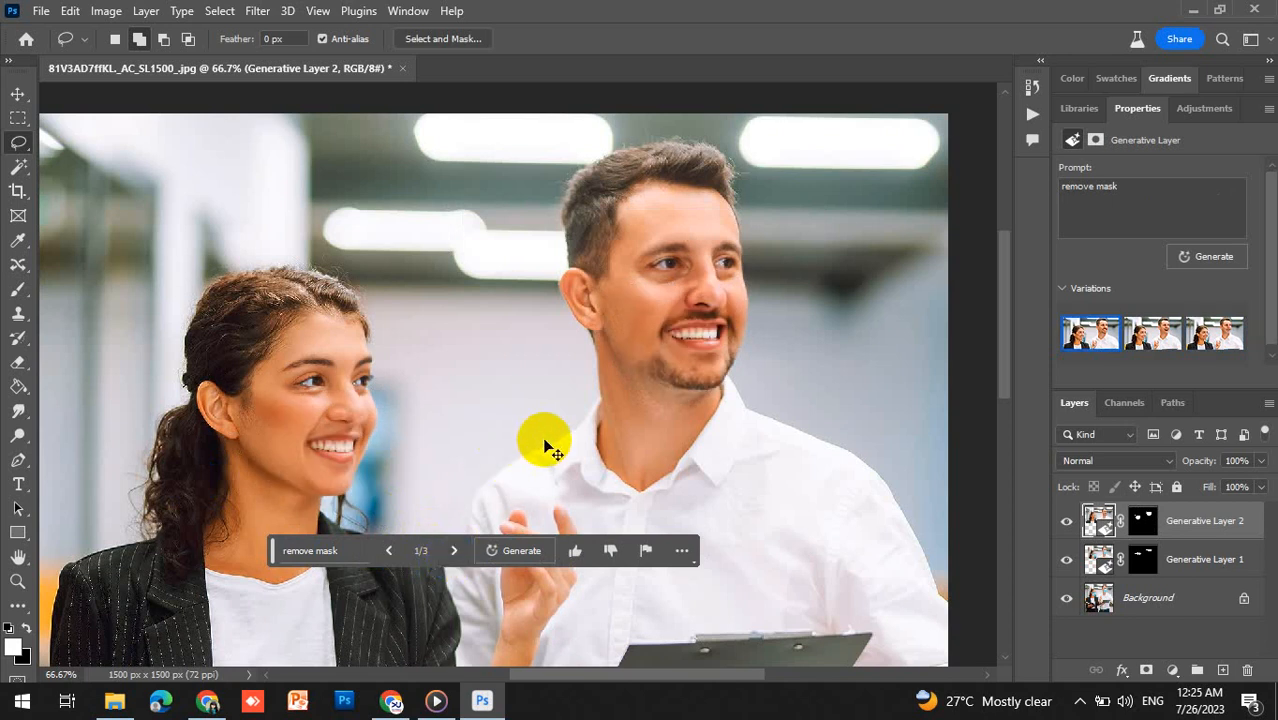
- Lasso a small area above the man's raised hand and run Generative Fill with the prompt "rose"
{"action": "key", "text": "ctrl+0"}
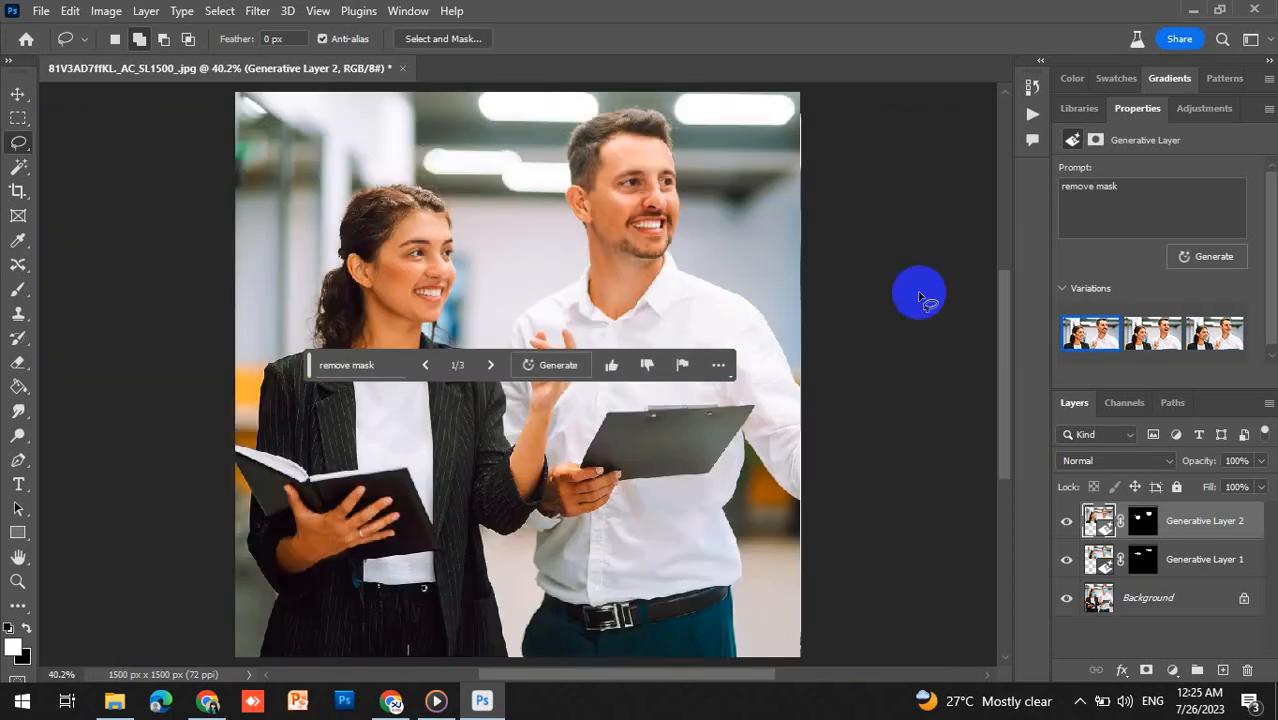
{"action": "left_click_drag", "start_coordinate": [1004, 338], "coordinate": [1000, 310]}
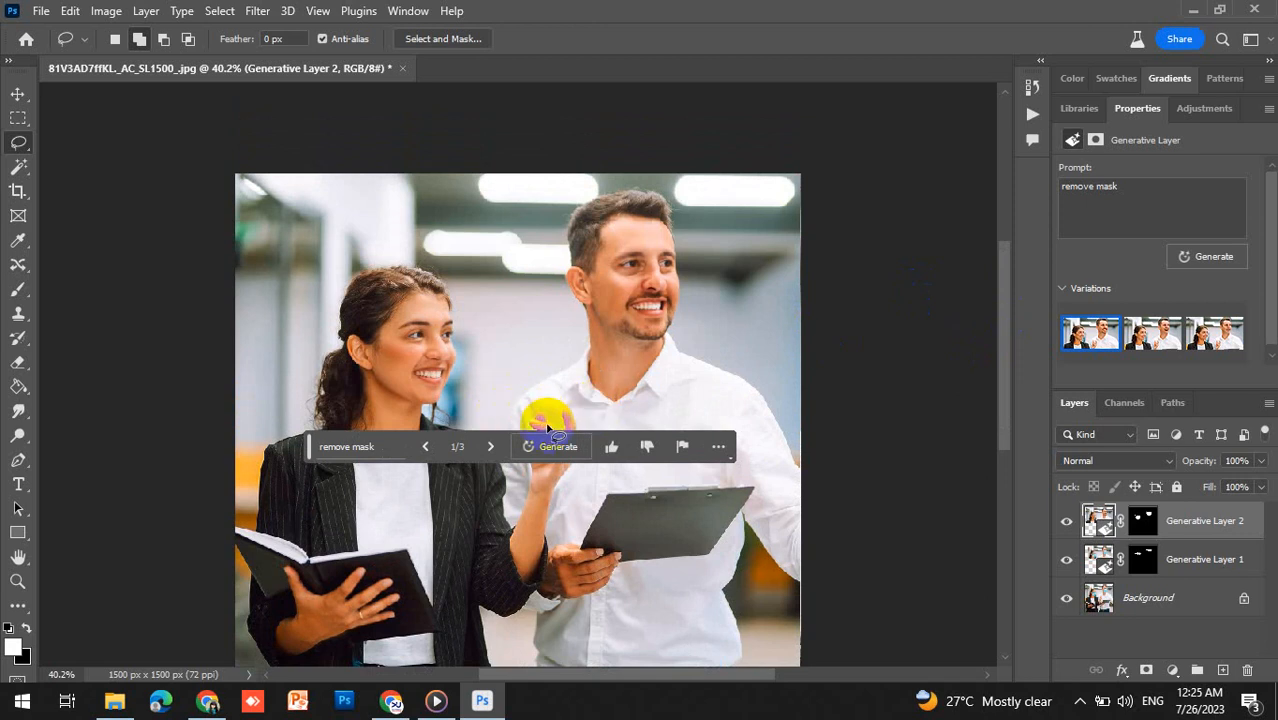
{"action": "mouse_move", "coordinate": [547, 428]}
{"action": "left_mouse_down"}
{"action": "mouse_move", "coordinate": [532, 356]}
{"action": "mouse_move", "coordinate": [550, 355]}
{"action": "mouse_move", "coordinate": [552, 432]}
{"action": "left_mouse_up"}
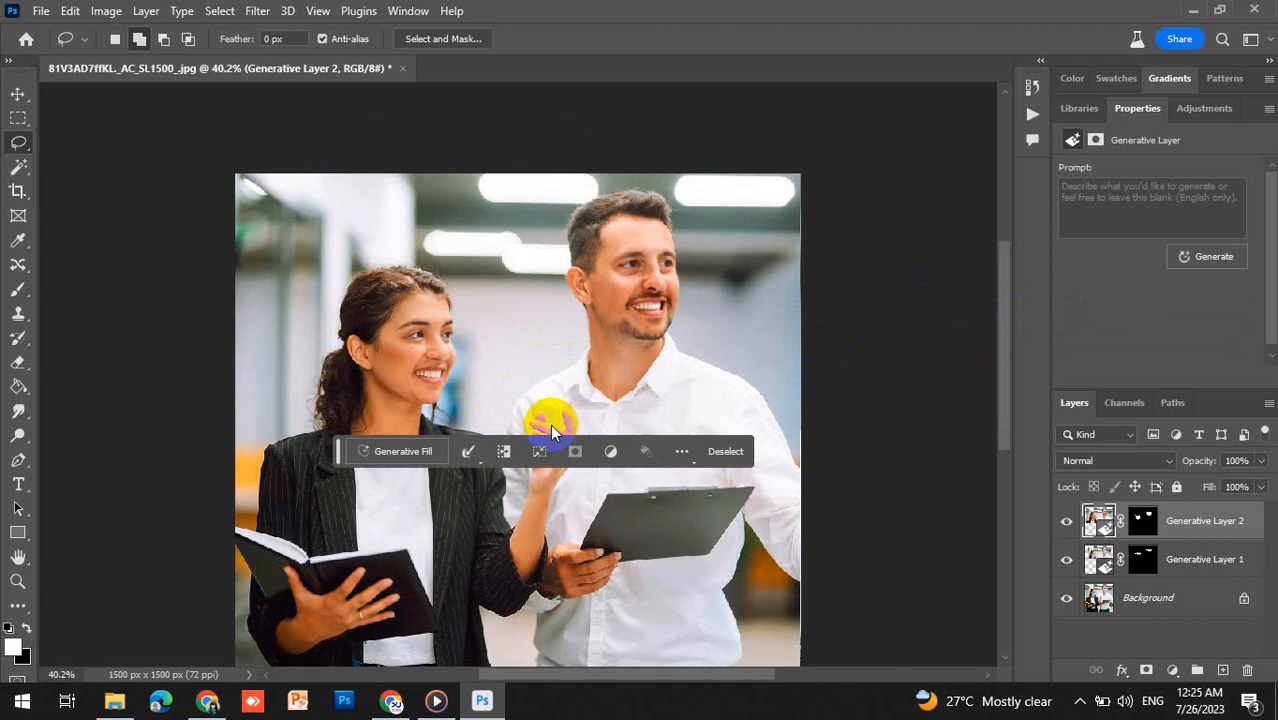
{"action": "left_click", "coordinate": [403, 451]}
{"action": "type", "text": "ro"}
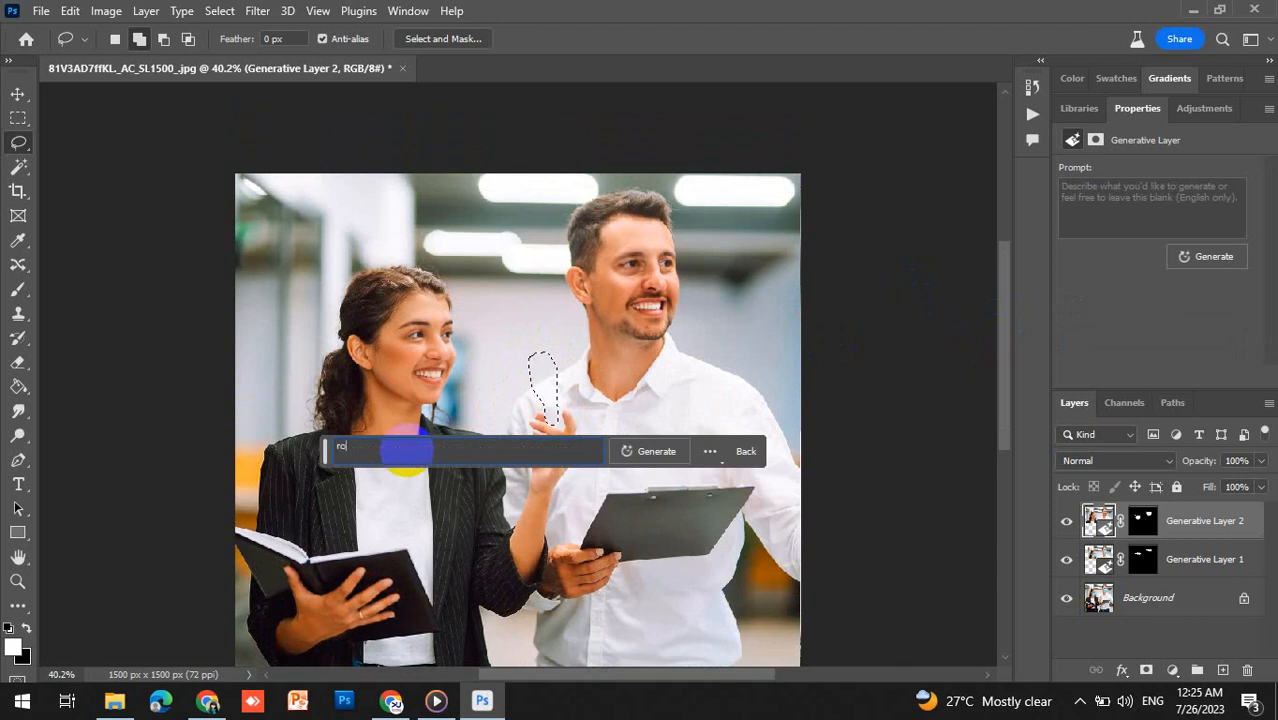
{"action": "type", "text": "se"}
{"action": "key", "text": "Return"}
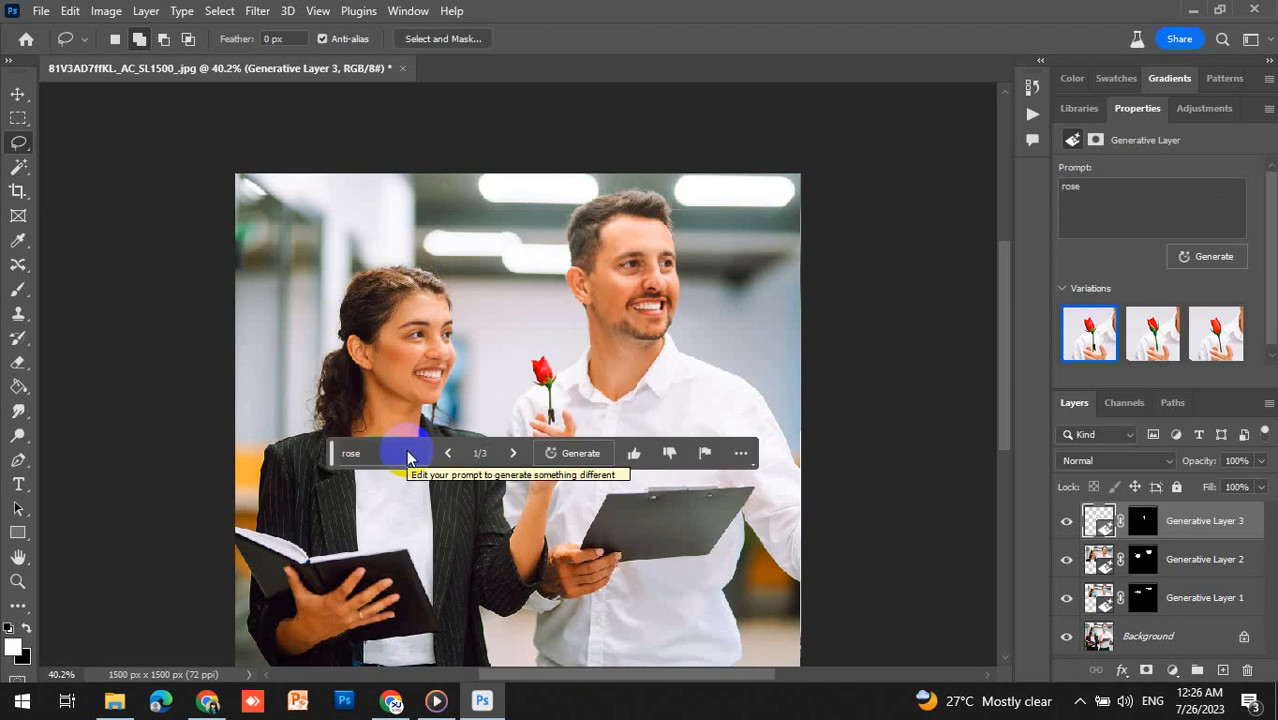
- Switch to the third rose variation
{"action": "left_click", "coordinate": [509, 453]}
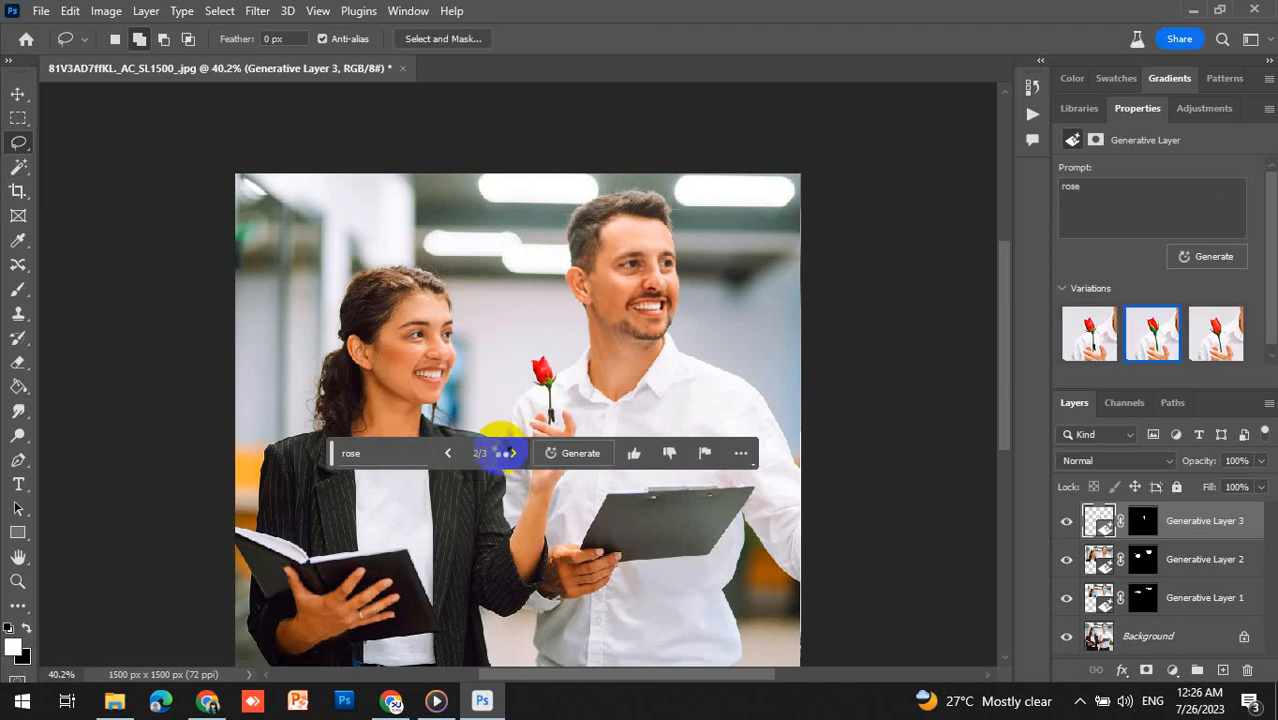
{"action": "left_click", "coordinate": [509, 453]}
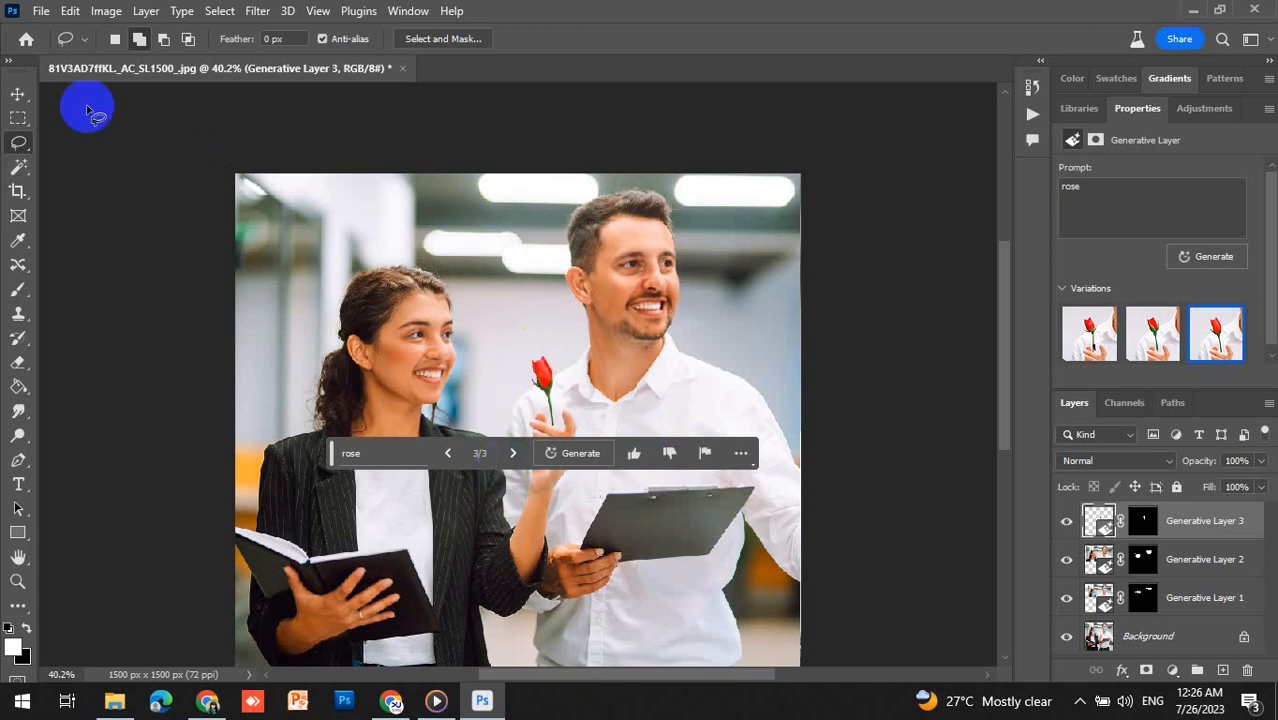
- Move the contextual task bar down to the bottom of the canvas using the Move tool
{"action": "left_click", "coordinate": [18, 94]}
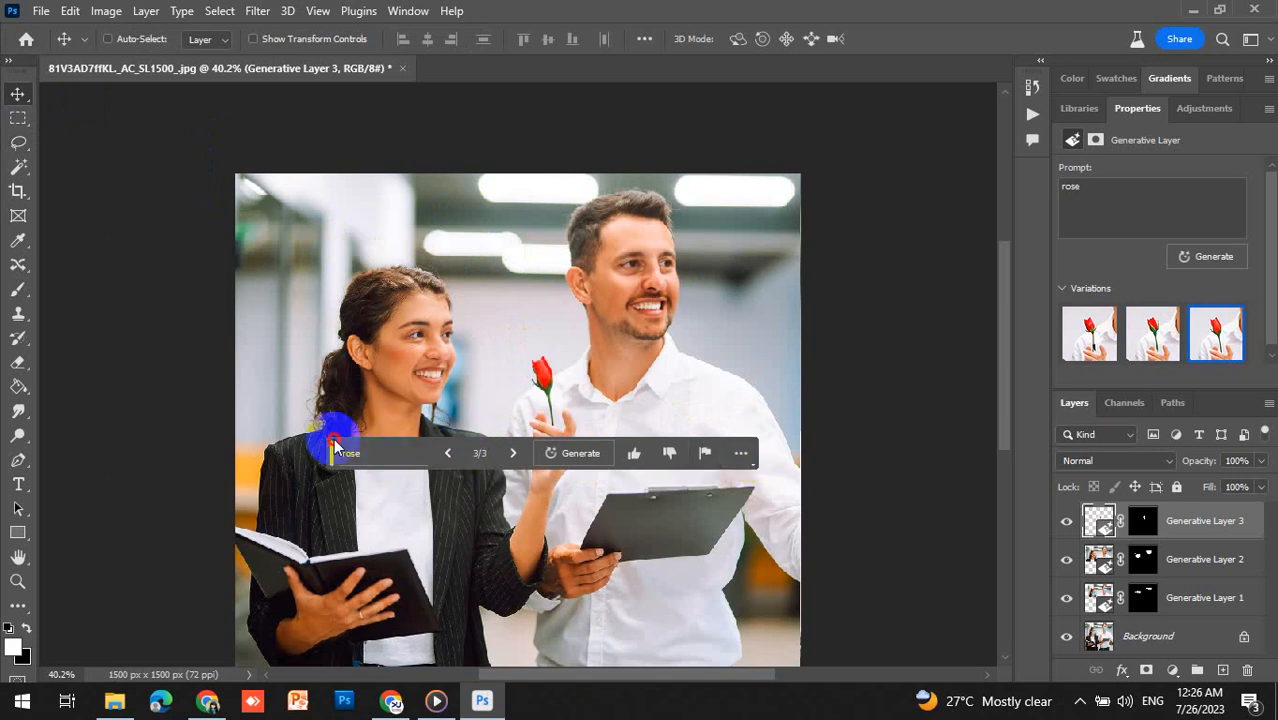
{"action": "left_click_drag", "start_coordinate": [334, 442], "coordinate": [350, 631]}
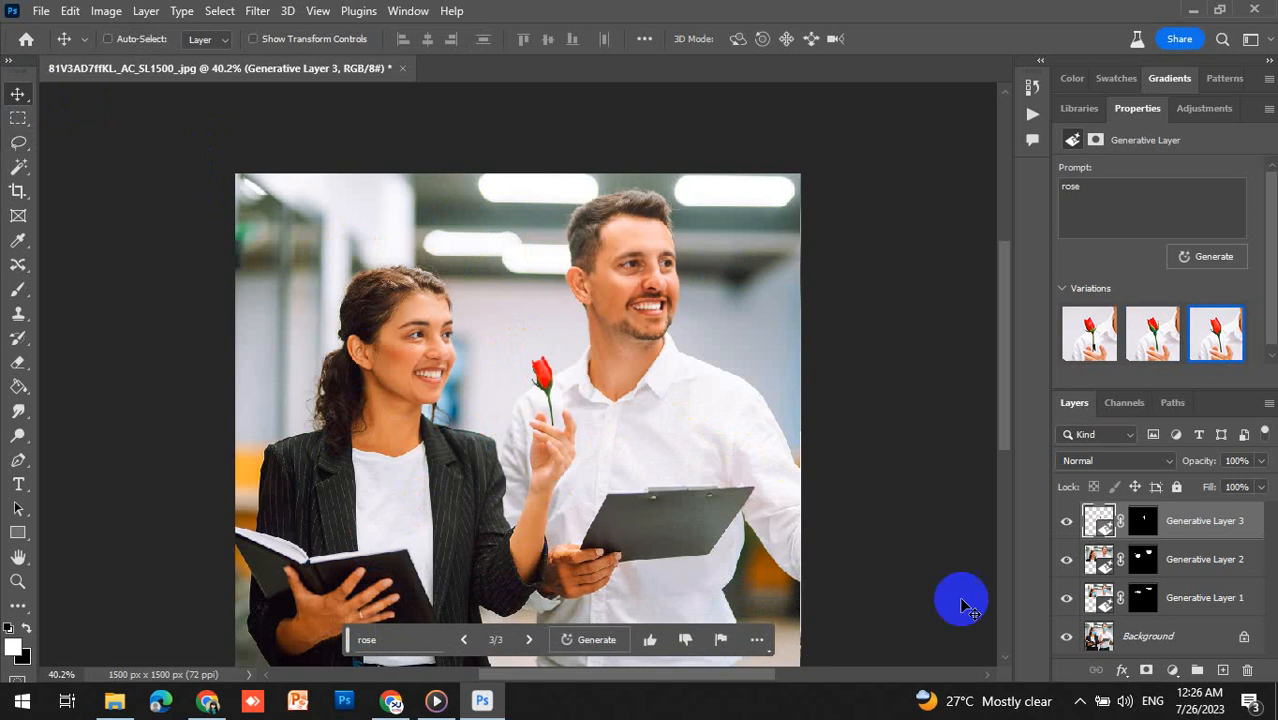
{"action": "left_click", "coordinate": [1080, 700]}
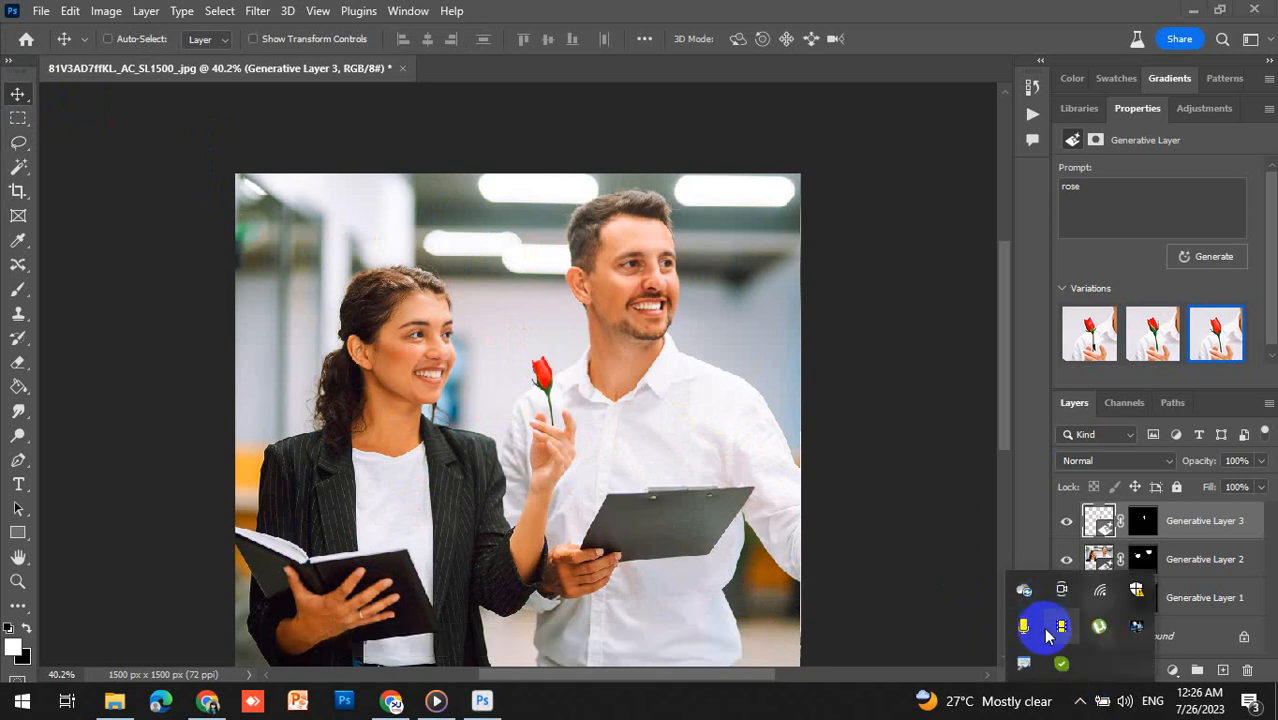